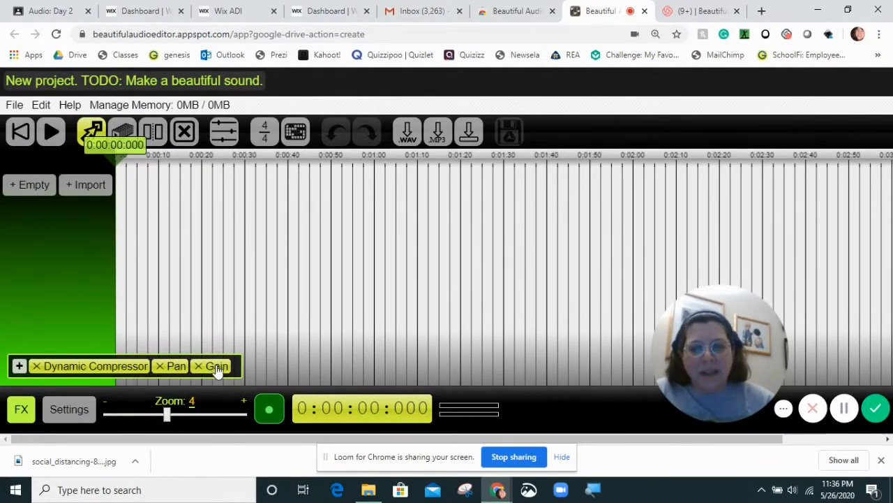
Review the effects that can be added to the master output, without adding any.
{"action": "left_click", "coordinate": [19, 366]}
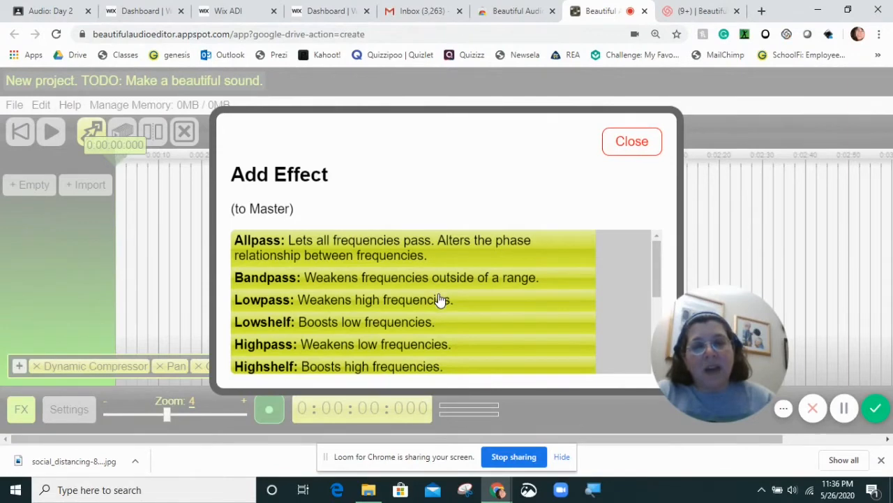
{"action": "scroll", "coordinate": [441, 300], "scroll_direction": "down", "scroll_amount": 1}
{"action": "scroll", "coordinate": [439, 301], "scroll_direction": "down", "scroll_amount": 3}
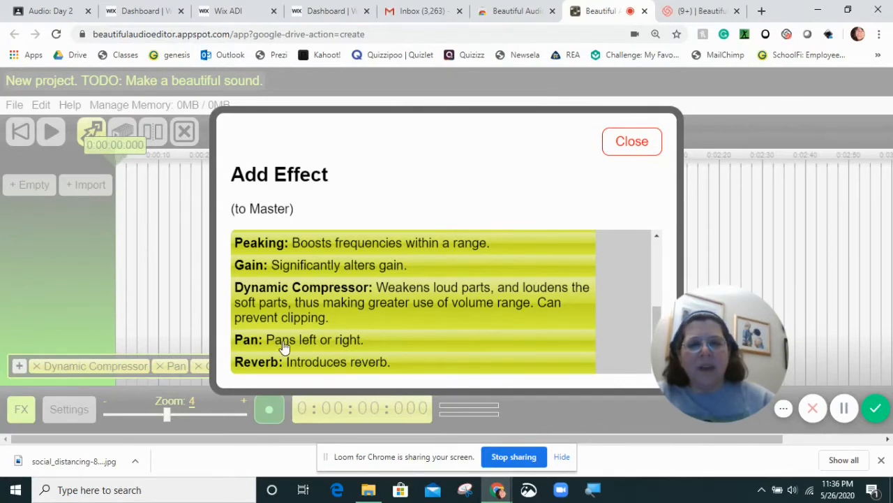
{"action": "left_click", "coordinate": [632, 142]}
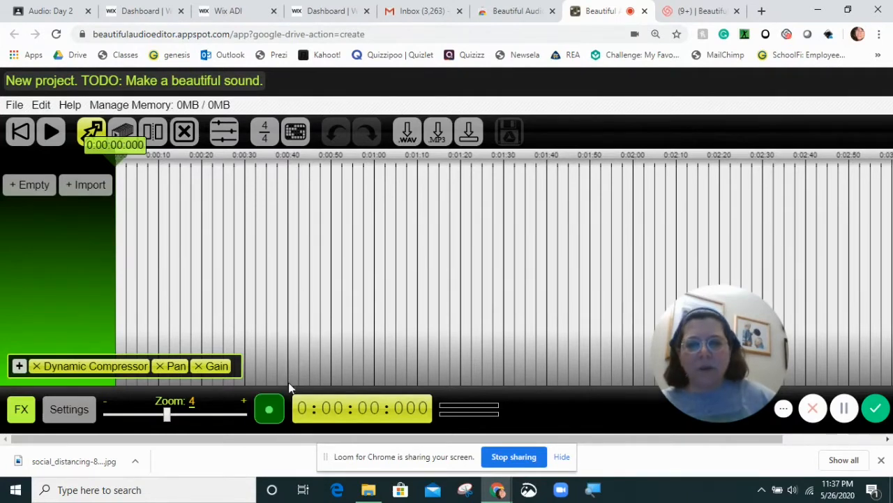
Record a voice clip about 10 seconds long from the start of the timeline, and stop playback.
{"action": "left_click", "coordinate": [271, 416]}
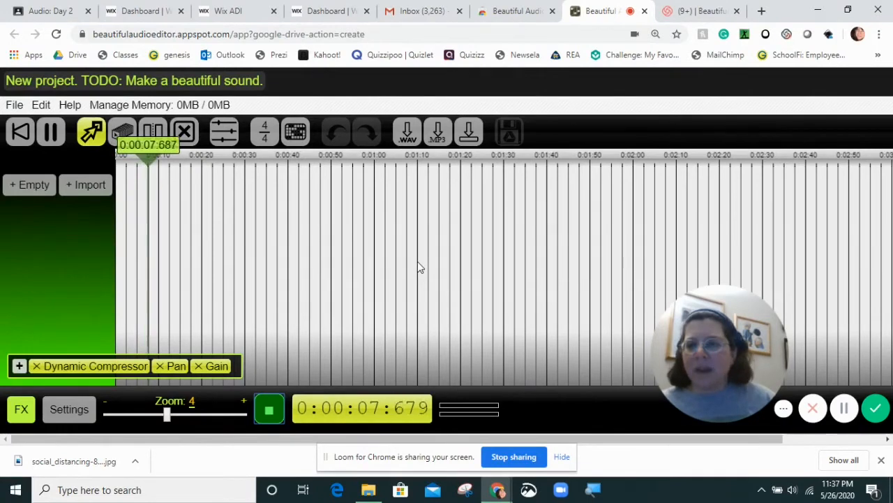
{"action": "left_click", "coordinate": [270, 410]}
{"action": "left_click", "coordinate": [52, 133]}
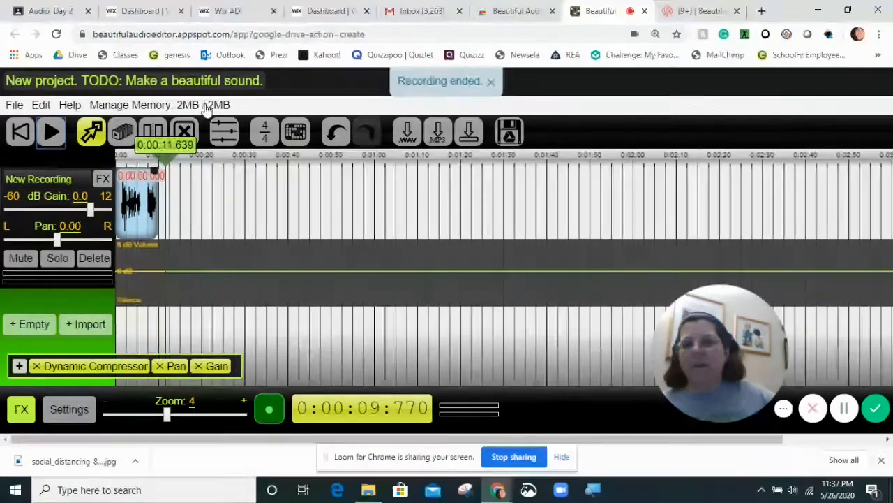
Play the new recording from the beginning and pause it.
{"action": "left_click", "coordinate": [21, 138]}
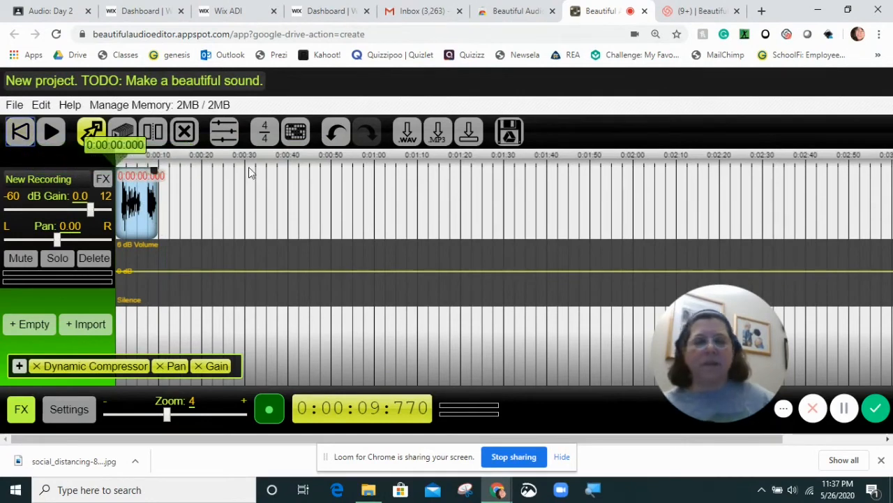
{"action": "left_click", "coordinate": [50, 134]}
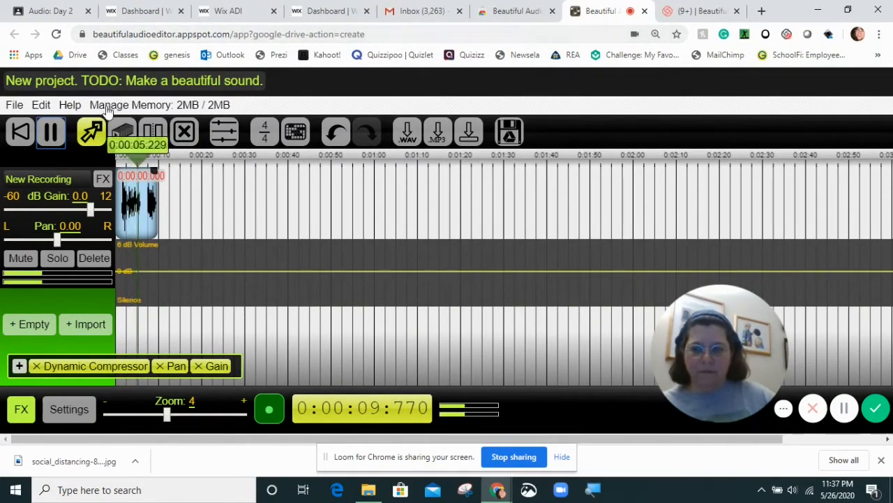
{"action": "left_click", "coordinate": [50, 132]}
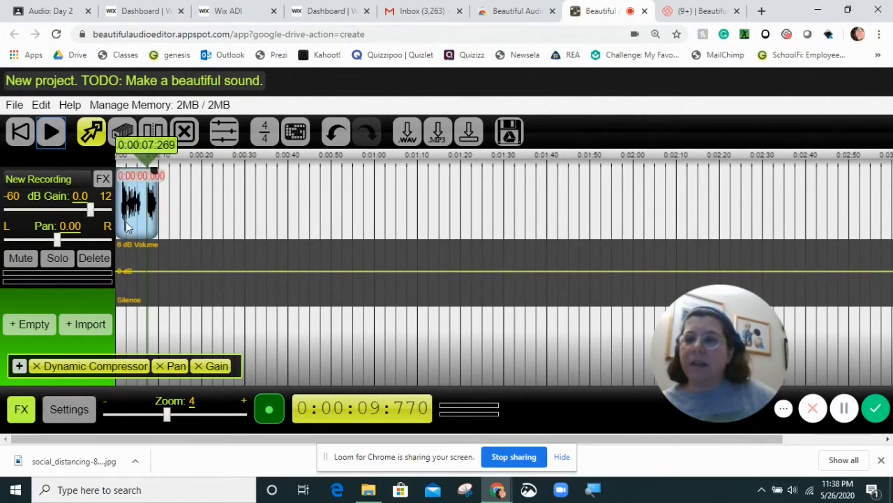
Set the master Pan effect to 42.3 and play the recording from the beginning to hear it panned right.
{"action": "left_click", "coordinate": [176, 366]}
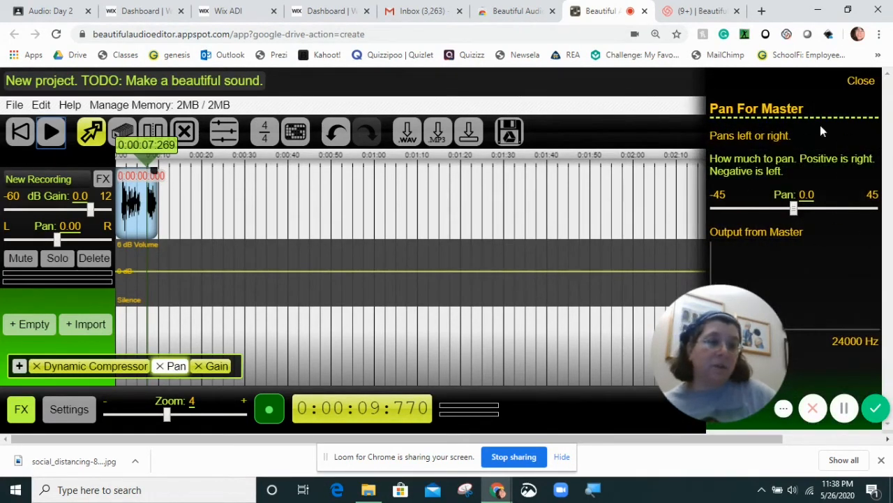
{"action": "left_click_drag", "start_coordinate": [728, 331], "coordinate": [629, 337]}
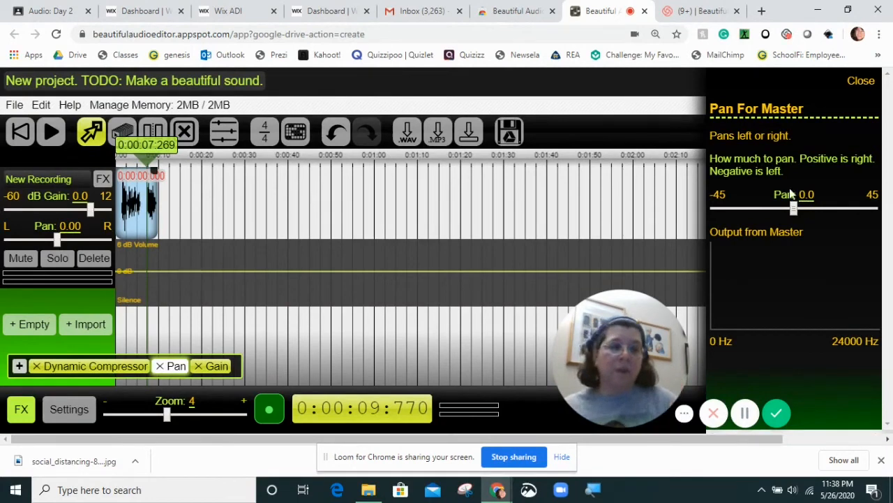
{"action": "left_click_drag", "start_coordinate": [798, 212], "coordinate": [871, 210]}
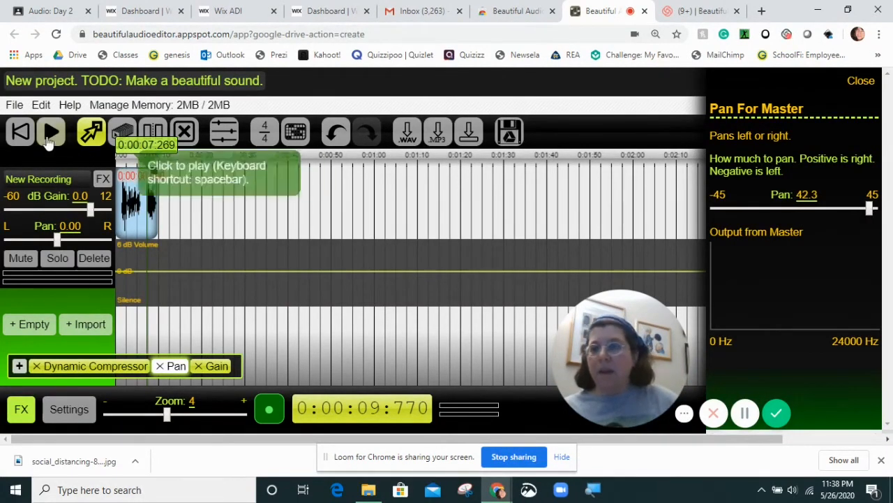
{"action": "left_click", "coordinate": [20, 132]}
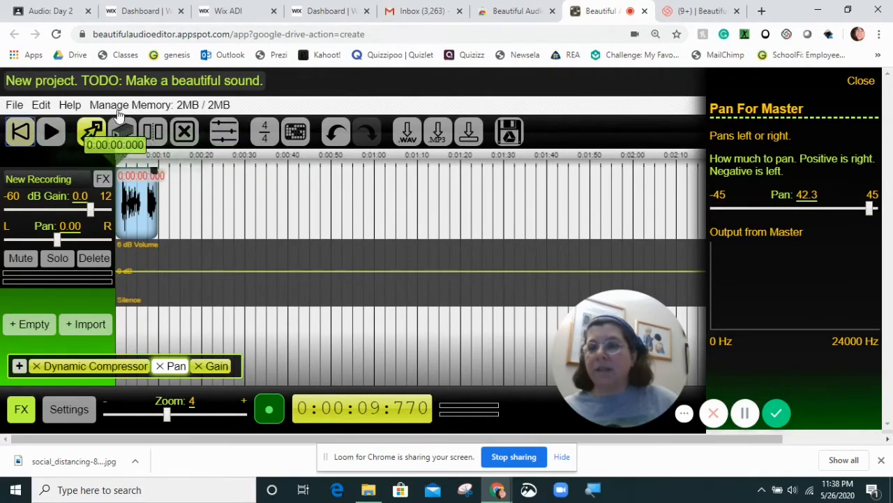
{"action": "left_click", "coordinate": [49, 138]}
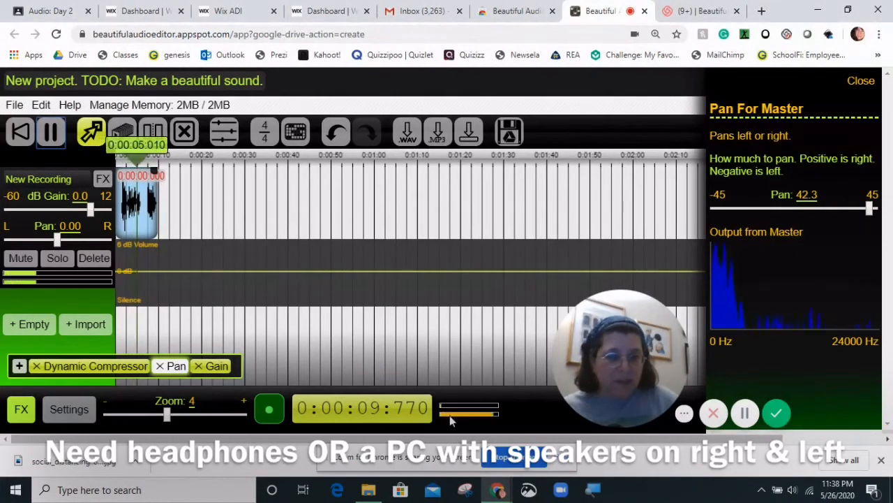
{"action": "left_click", "coordinate": [52, 135]}
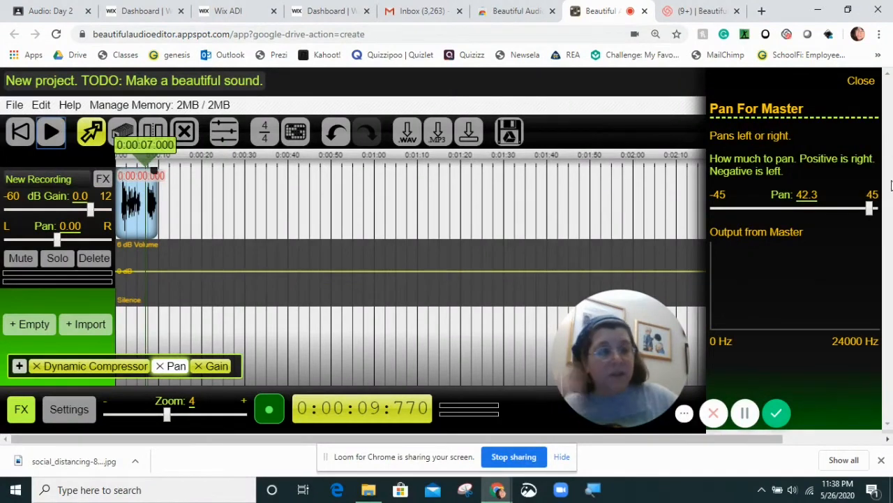
Set the master Pan effect to -41.5 and play the recording panned left.
{"action": "left_click_drag", "start_coordinate": [865, 211], "coordinate": [723, 222]}
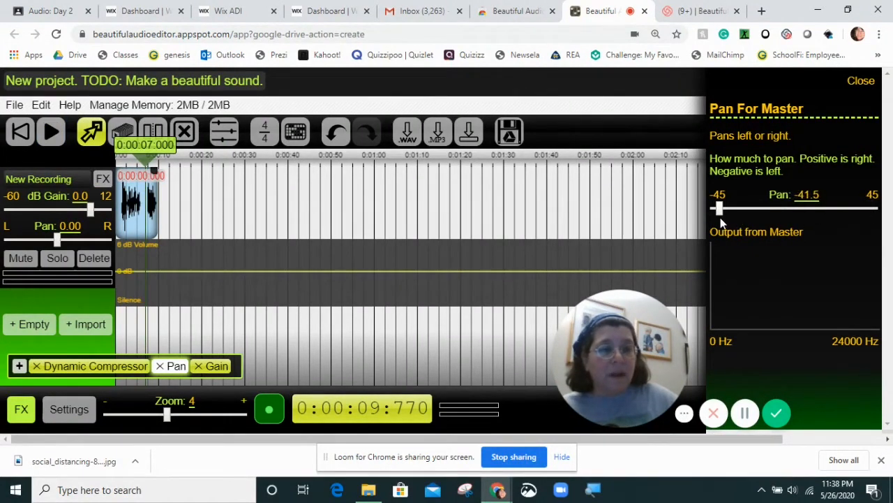
{"action": "left_click", "coordinate": [52, 133]}
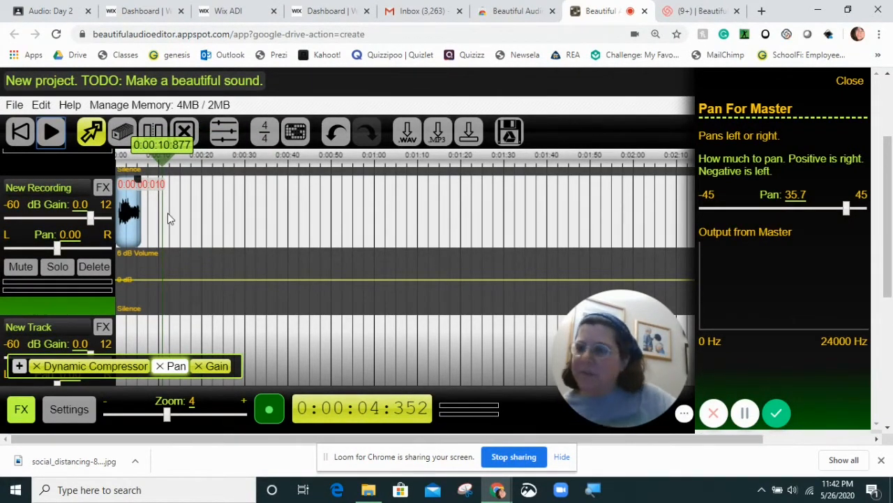
Stretch the clip on the second recording track until it ends at about 18 seconds, and play it back slowed down.
{"action": "scroll", "coordinate": [168, 218], "scroll_direction": "down", "scroll_amount": 1}
{"action": "scroll", "coordinate": [210, 275], "scroll_direction": "up", "scroll_amount": 1}
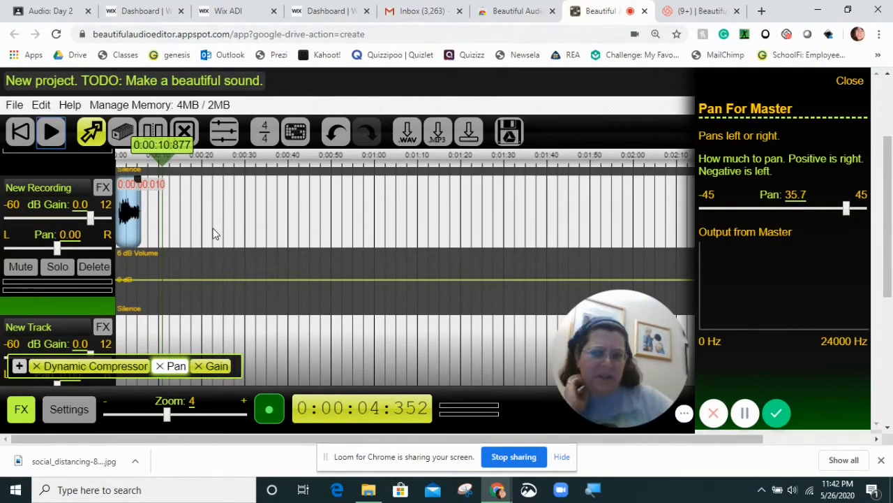
{"action": "scroll", "coordinate": [180, 246], "scroll_direction": "up", "scroll_amount": 2}
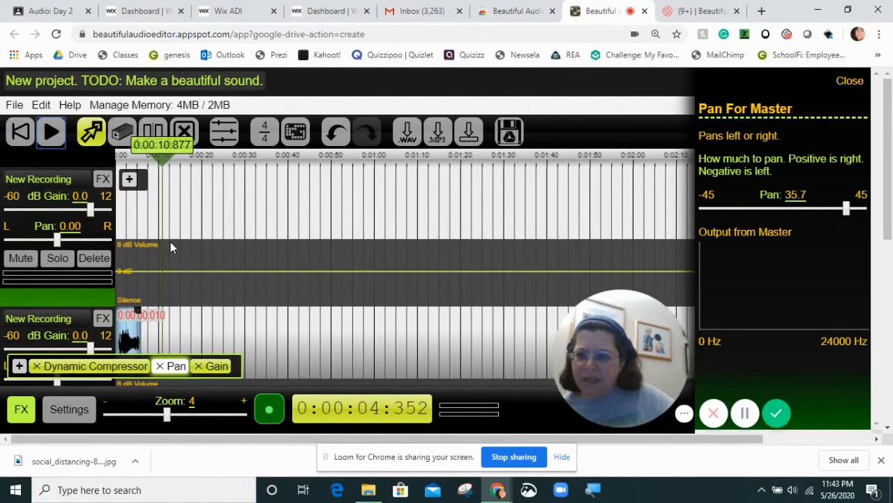
{"action": "scroll", "coordinate": [188, 290], "scroll_direction": "down", "scroll_amount": 2}
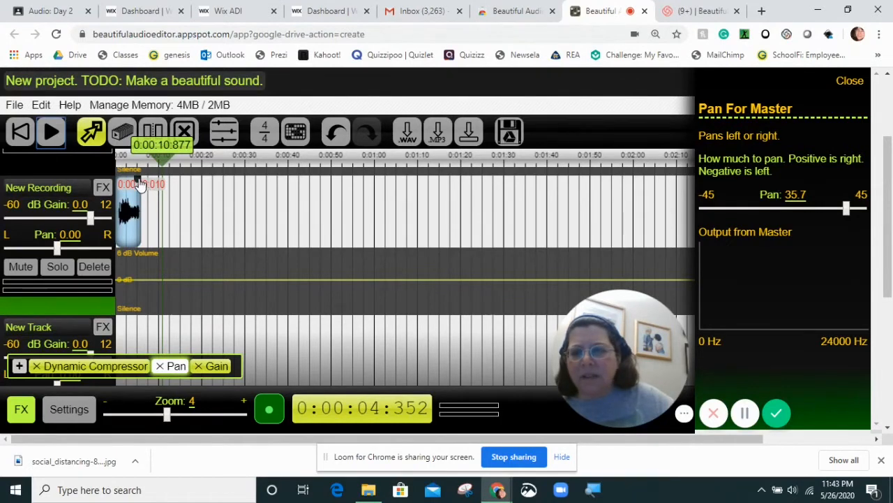
{"action": "left_click_drag", "start_coordinate": [138, 183], "coordinate": [194, 187]}
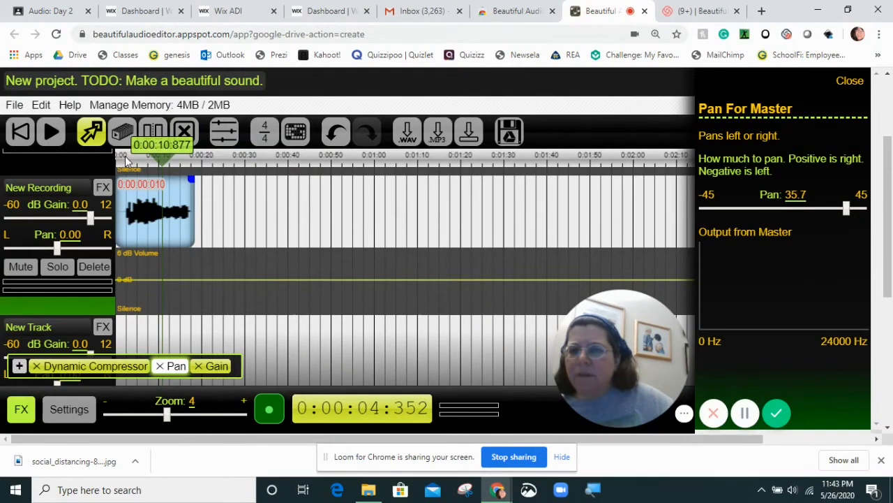
{"action": "left_click", "coordinate": [50, 132]}
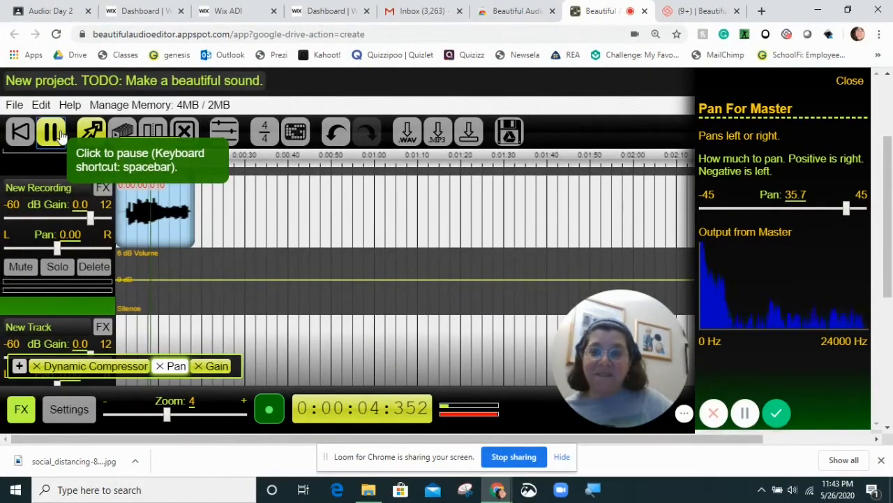
{"action": "left_click", "coordinate": [60, 136]}
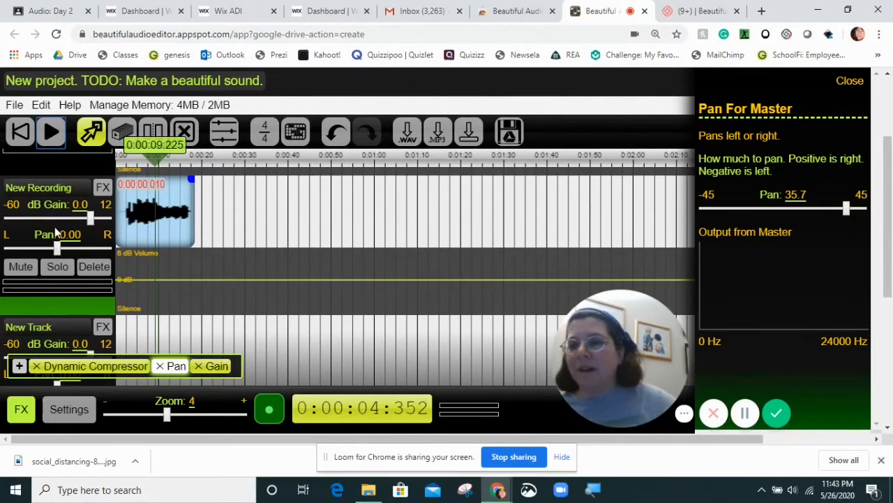
Review the effects that can be added to the second recording track alone, without adding any.
{"action": "scroll", "coordinate": [95, 307], "scroll_direction": "up", "scroll_amount": 2}
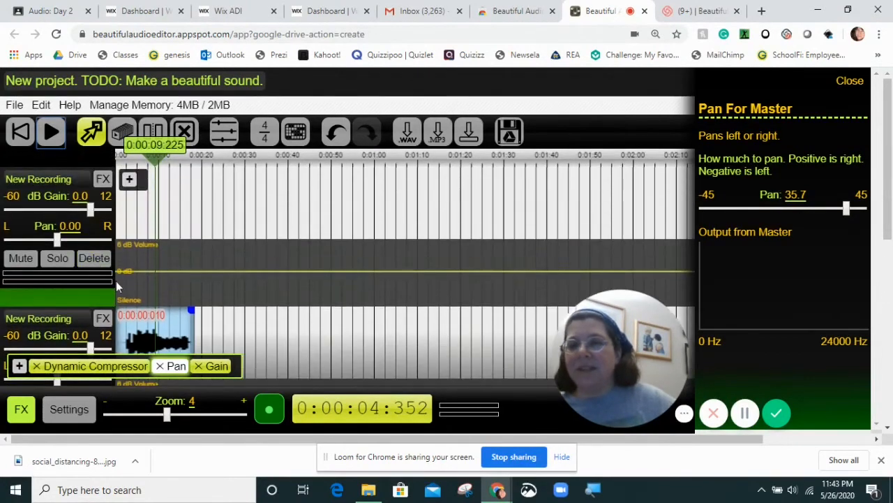
{"action": "left_click", "coordinate": [96, 314]}
{"action": "scroll", "coordinate": [137, 343], "scroll_direction": "down", "scroll_amount": 2}
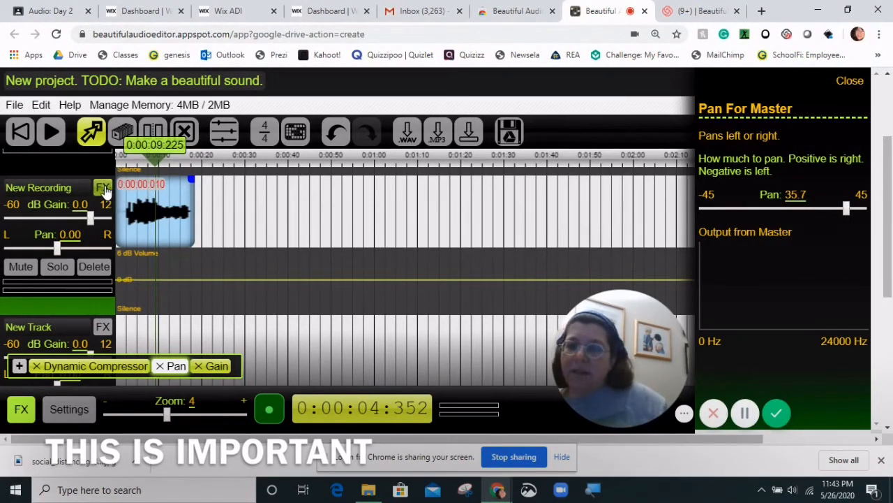
{"action": "left_click", "coordinate": [103, 189]}
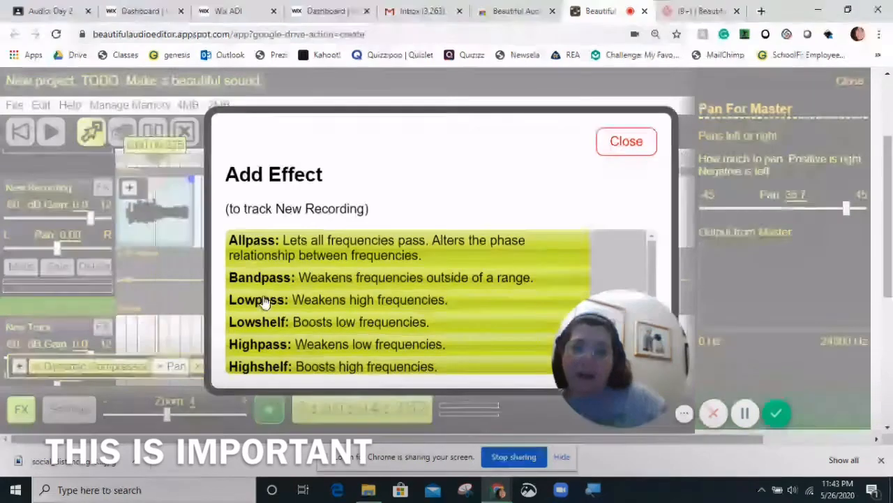
{"action": "scroll", "coordinate": [309, 325], "scroll_direction": "down", "scroll_amount": 5}
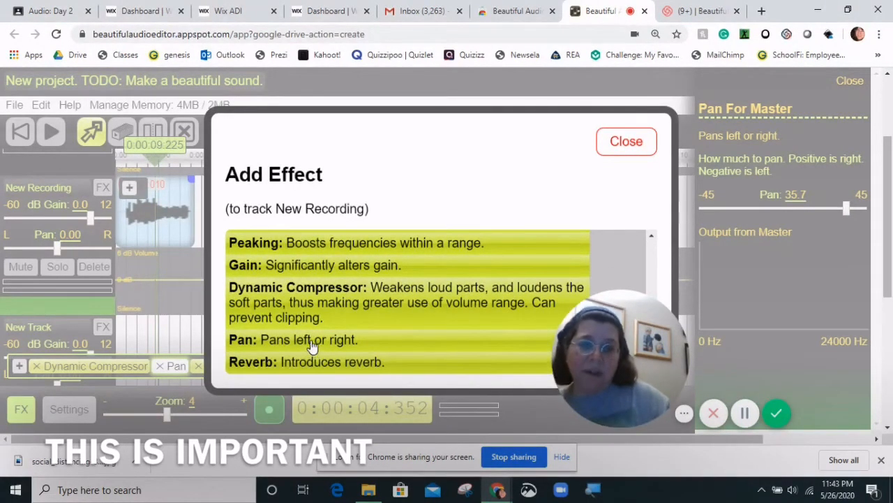
{"action": "left_click", "coordinate": [638, 146]}
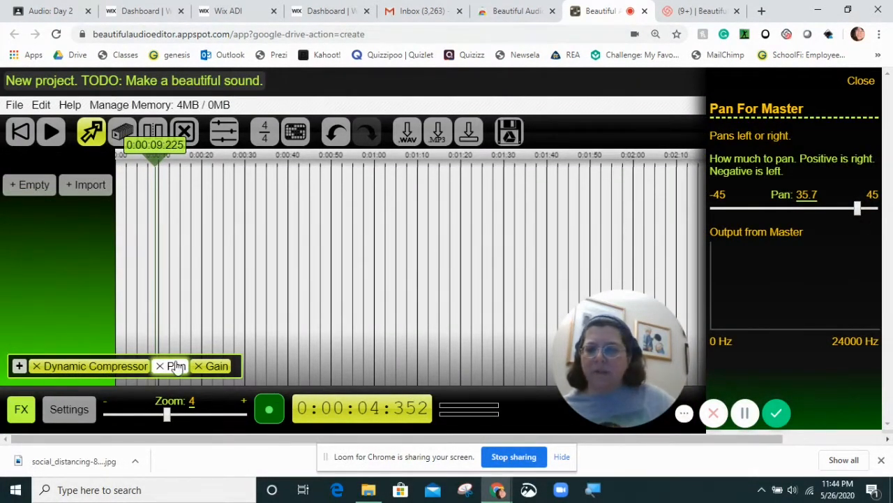
Reset the master Pan effect to 0.0.
{"action": "left_click", "coordinate": [854, 211]}
{"action": "left_click_drag", "start_coordinate": [792, 209], "coordinate": [798, 209]}
{"action": "left_click", "coordinate": [805, 194]}
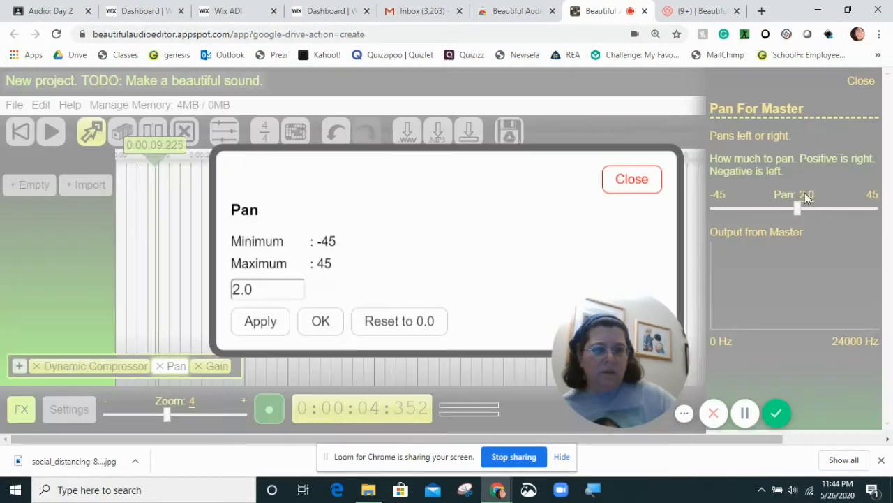
{"action": "left_click", "coordinate": [379, 326]}
{"action": "left_click", "coordinate": [632, 167]}
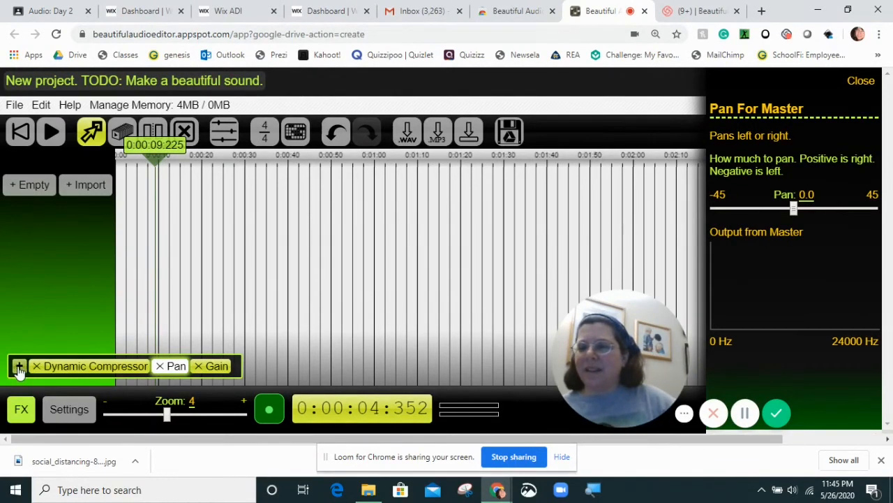
Add the Reverb effect to the master output.
{"action": "left_click", "coordinate": [18, 366]}
{"action": "scroll", "coordinate": [342, 261], "scroll_direction": "down", "scroll_amount": 5}
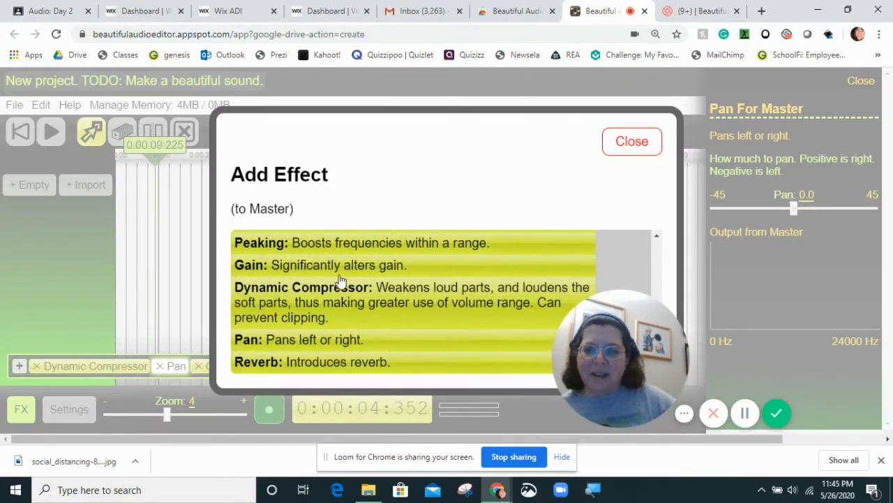
{"action": "left_click", "coordinate": [263, 363]}
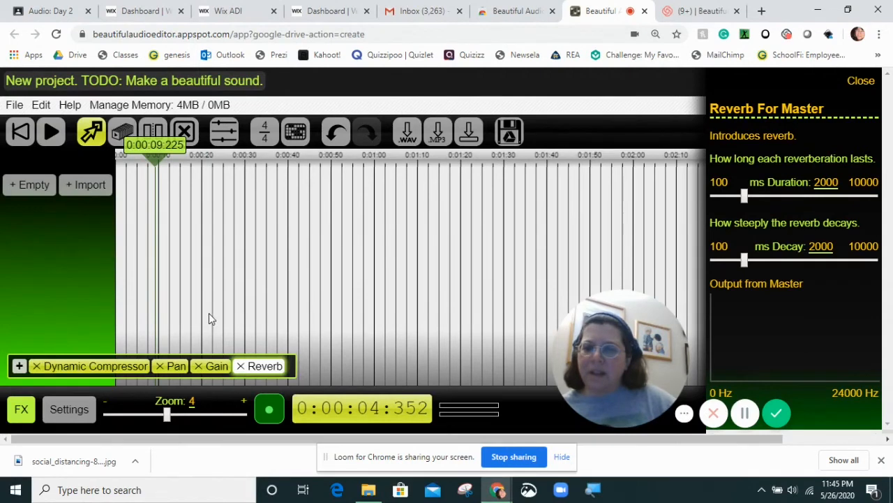
Record a clip of about 5.6 seconds and move it to about 0.4 seconds on the timeline.
{"action": "left_click", "coordinate": [270, 412]}
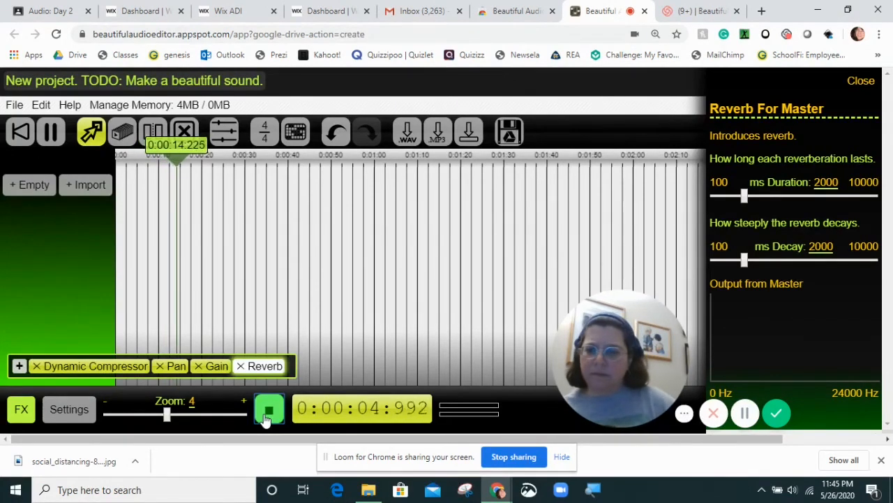
{"action": "left_click", "coordinate": [271, 411]}
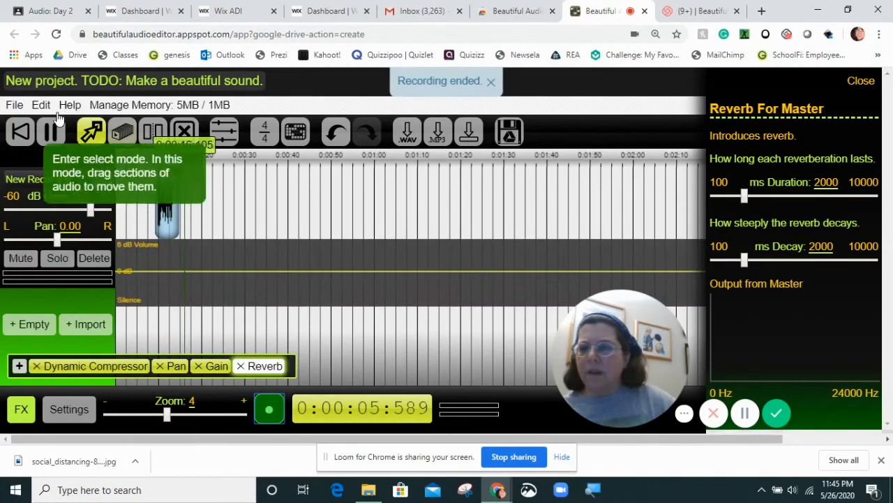
{"action": "left_click", "coordinate": [20, 131]}
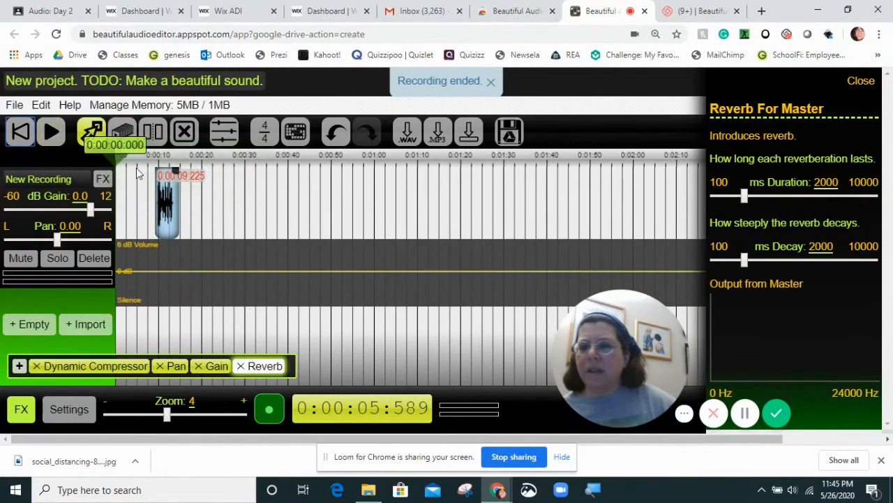
{"action": "left_click_drag", "start_coordinate": [159, 210], "coordinate": [120, 209]}
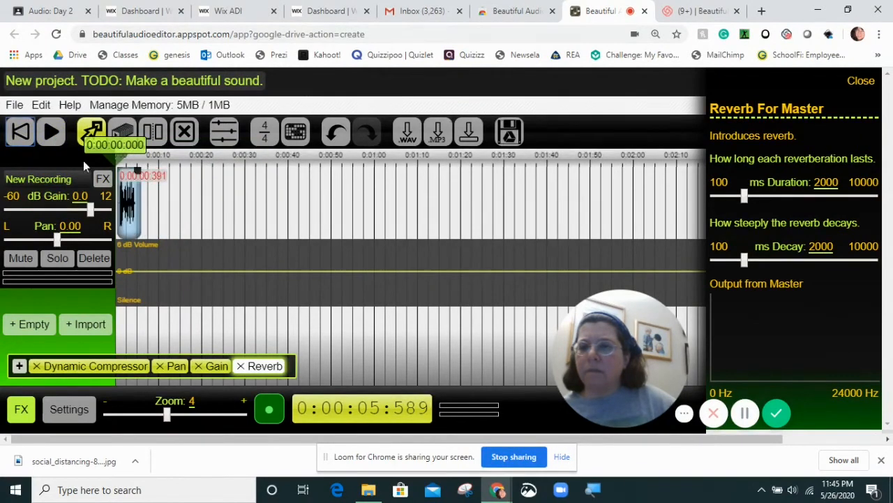
Set the master Reverb decay to 4224 ms, playing the recording before and after the change to compare.
{"action": "left_click", "coordinate": [52, 133]}
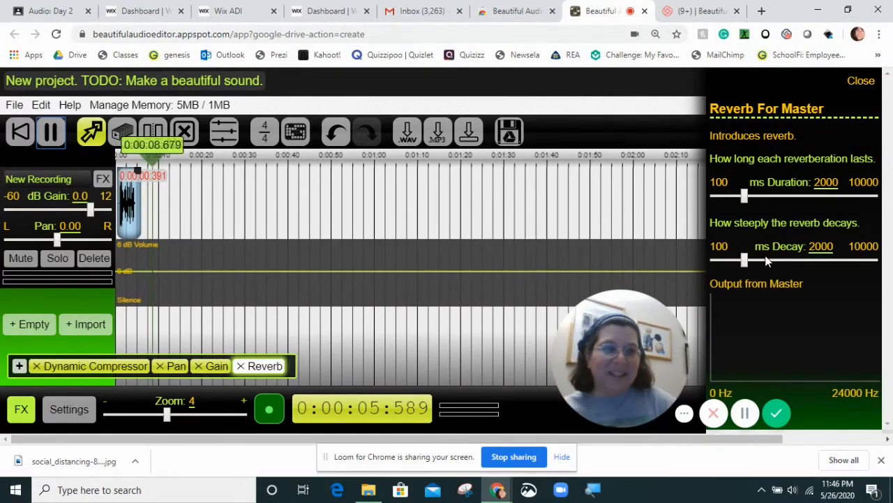
{"action": "left_click_drag", "start_coordinate": [744, 260], "coordinate": [781, 261]}
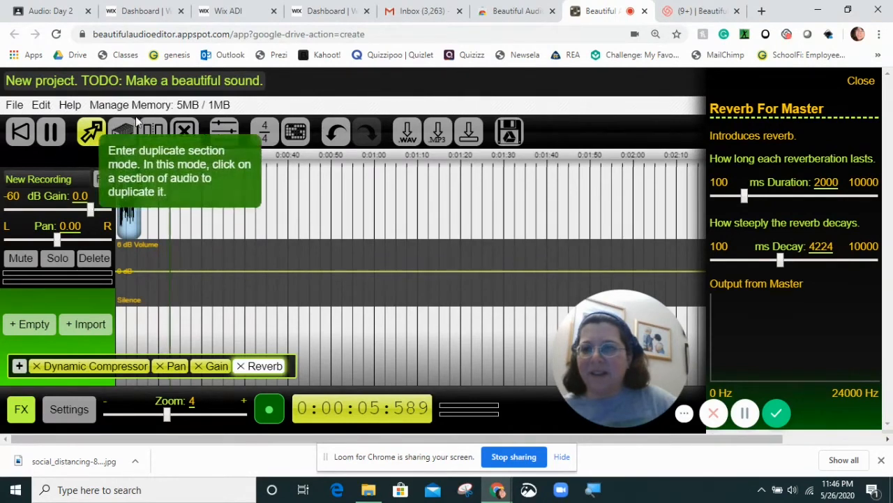
{"action": "left_click", "coordinate": [50, 134]}
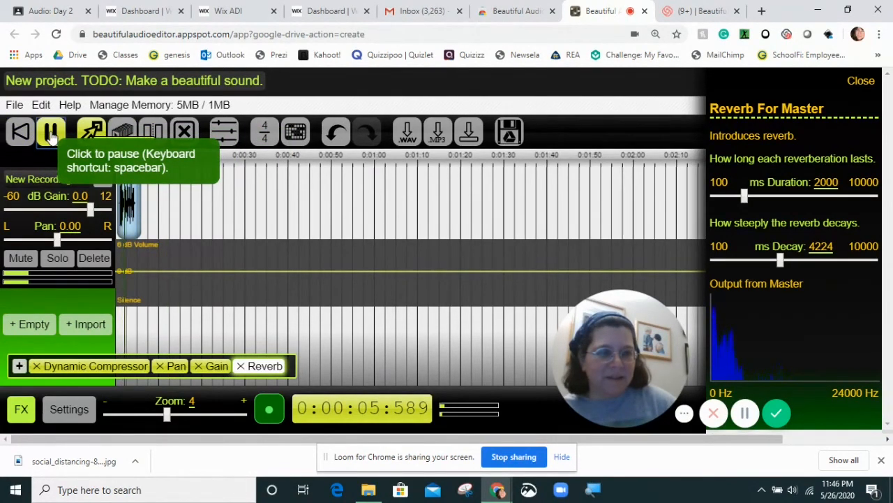
{"action": "left_click", "coordinate": [51, 134]}
Set the master Reverb duration to 3942 ms and play part of the recording to hear it.
{"action": "left_click_drag", "start_coordinate": [744, 196], "coordinate": [777, 203]}
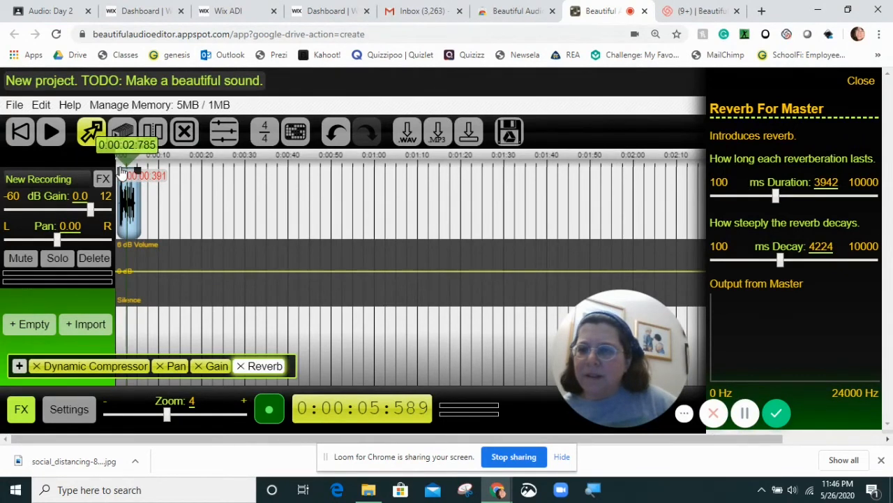
{"action": "left_click", "coordinate": [50, 133]}
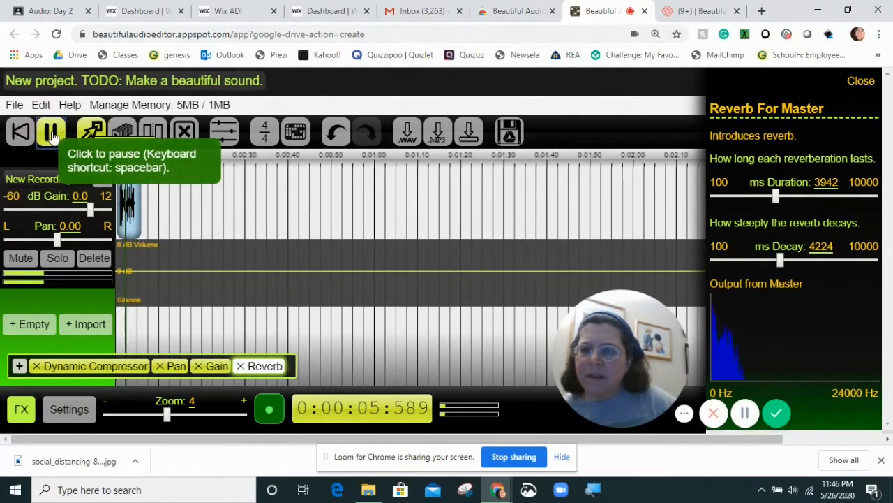
{"action": "left_click", "coordinate": [51, 133]}
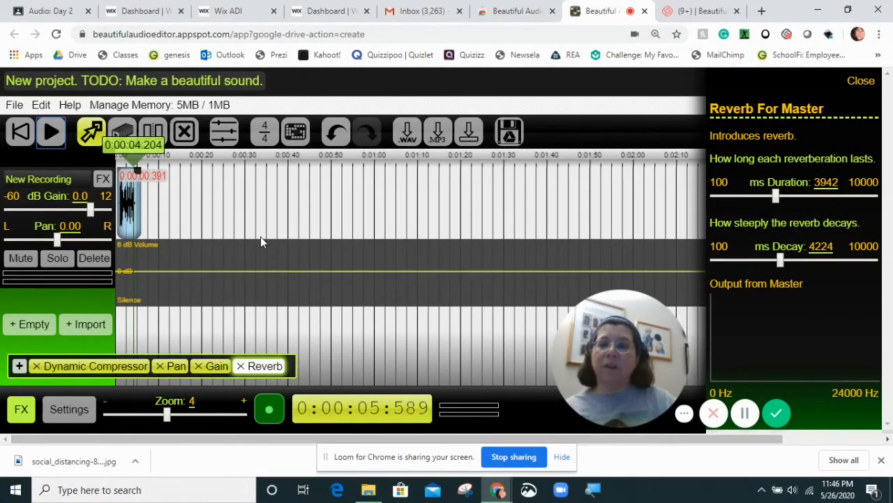
Stretch the recorded clip to end at about 17 seconds on the timeline and remove the Reverb effect from the master output.
{"action": "left_click_drag", "start_coordinate": [142, 174], "coordinate": [188, 173]}
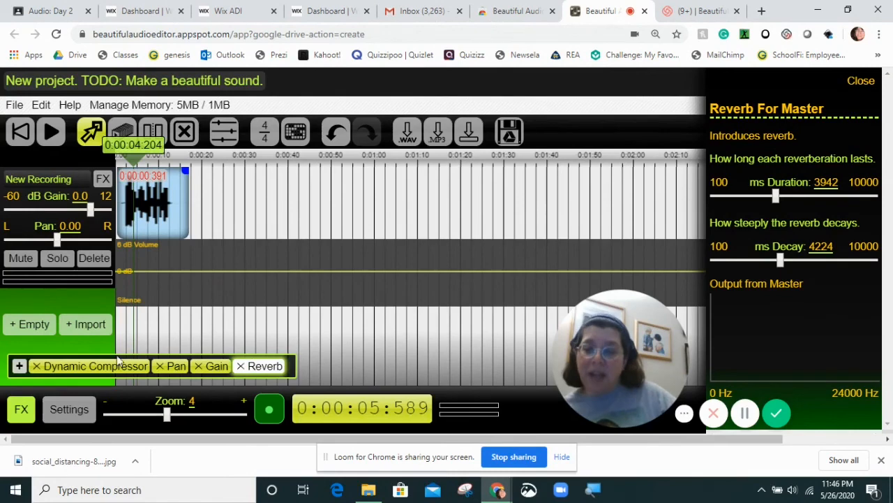
{"action": "left_click", "coordinate": [240, 366]}
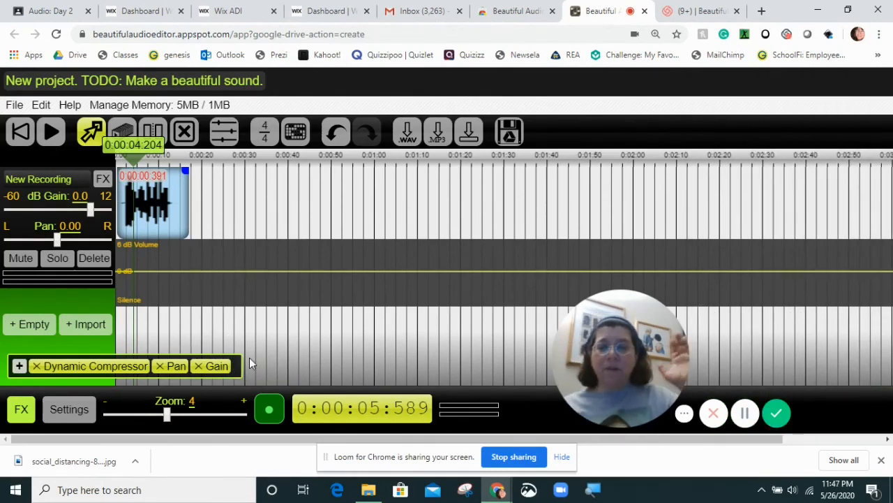
Review the effects that can be added to the master output, without adding any.
{"action": "left_click", "coordinate": [18, 366]}
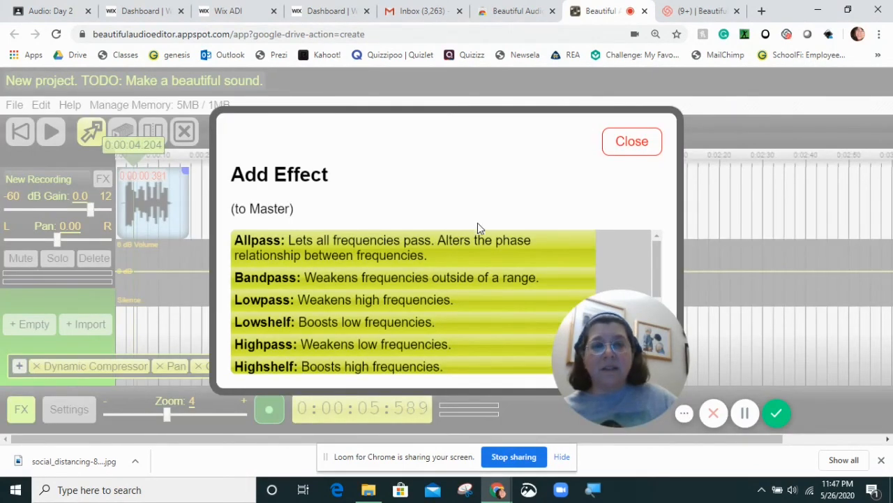
{"action": "scroll", "coordinate": [470, 285], "scroll_direction": "down", "scroll_amount": 5}
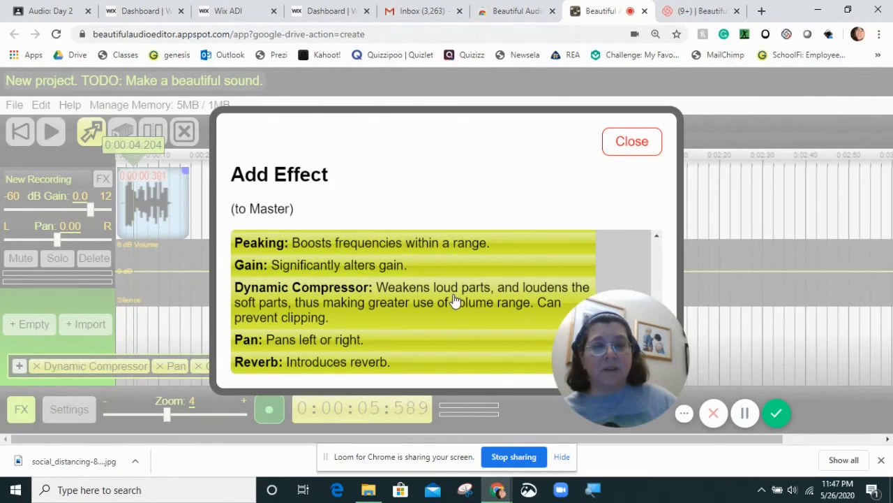
{"action": "left_click", "coordinate": [632, 147]}
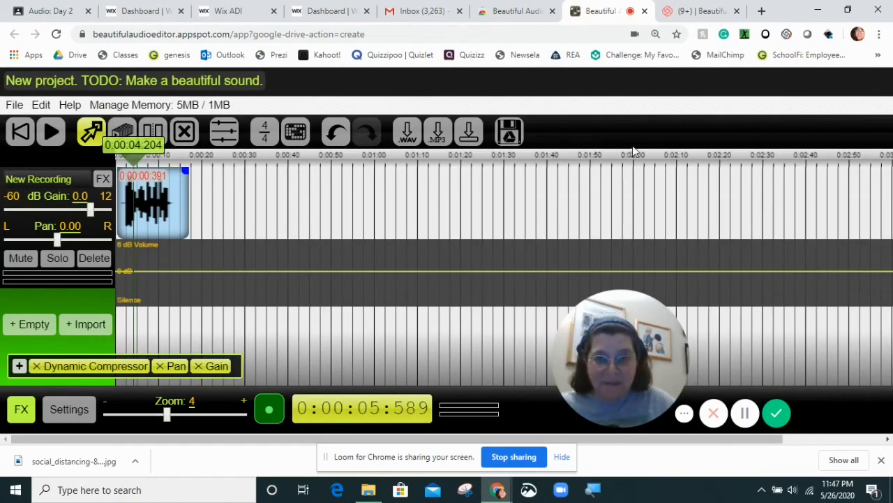